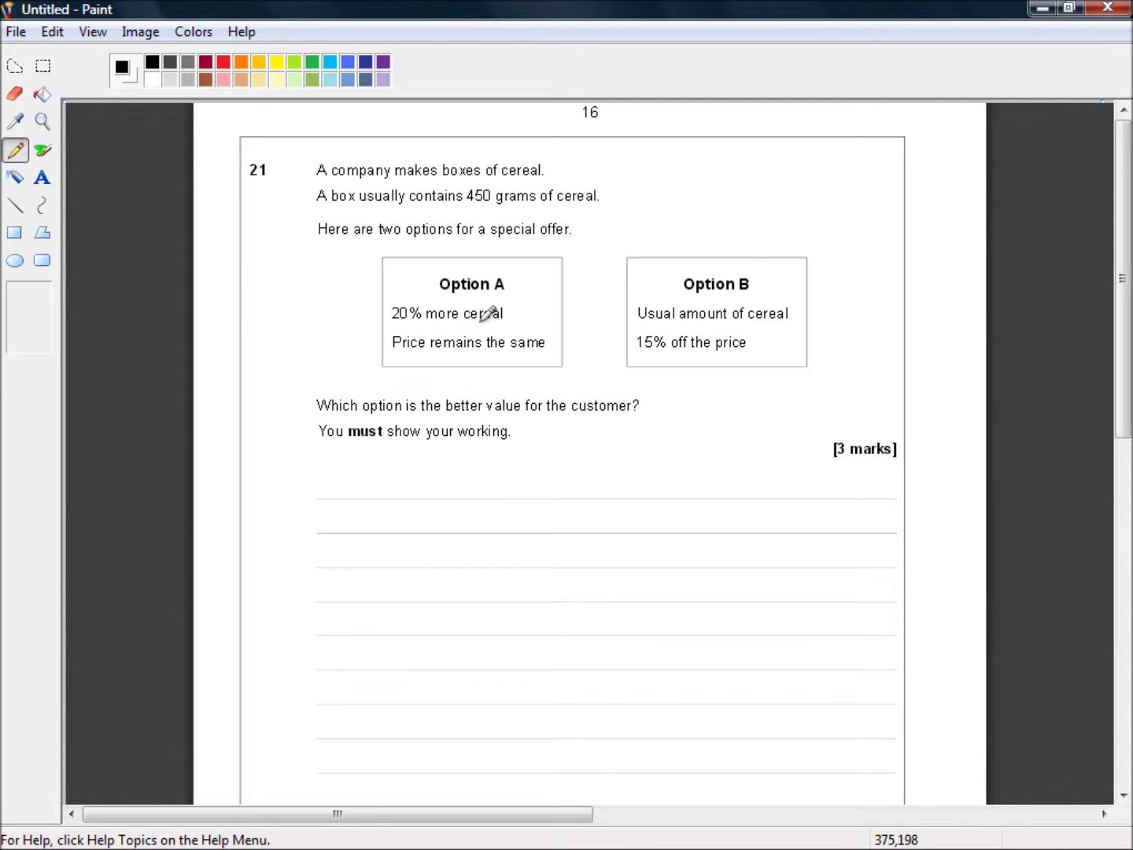
Erase the misdrawn first attempt at option A's heading and return to the Pencil
mouse_move(329, 470)
left_mouse_down()
mouse_move(320, 489)
mouse_move(331, 472)
mouse_move(344, 477)
mouse_move(310, 506)
mouse_move(335, 491)
mouse_move(335, 508)
left_mouse_up()
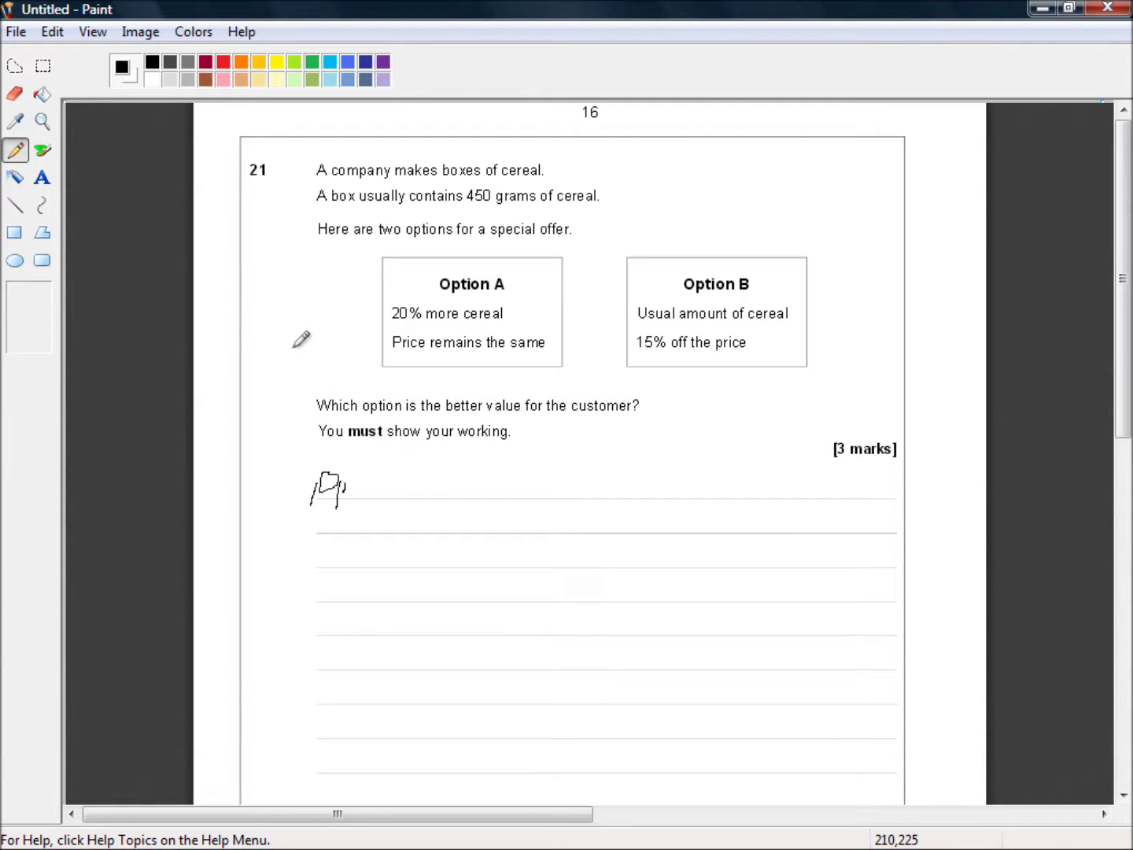
left_click(15, 94)
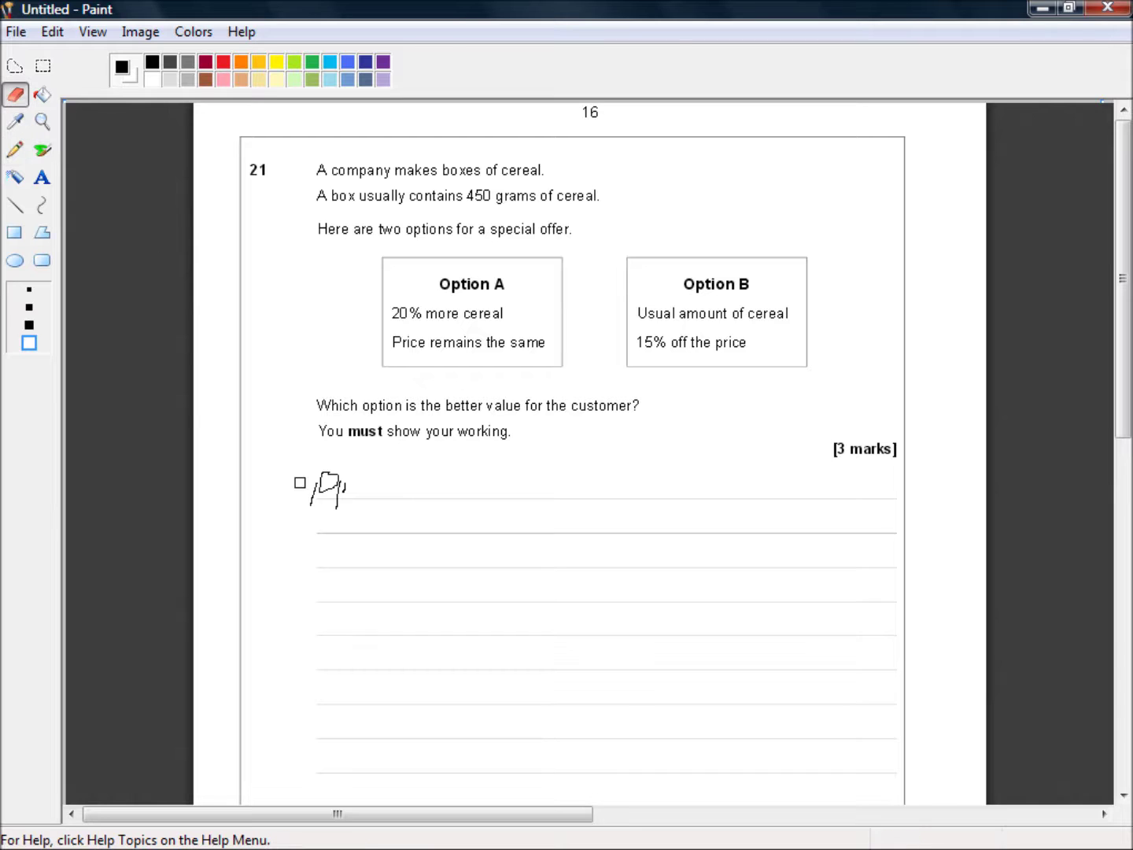
left_click_drag(320, 471, 348, 480)
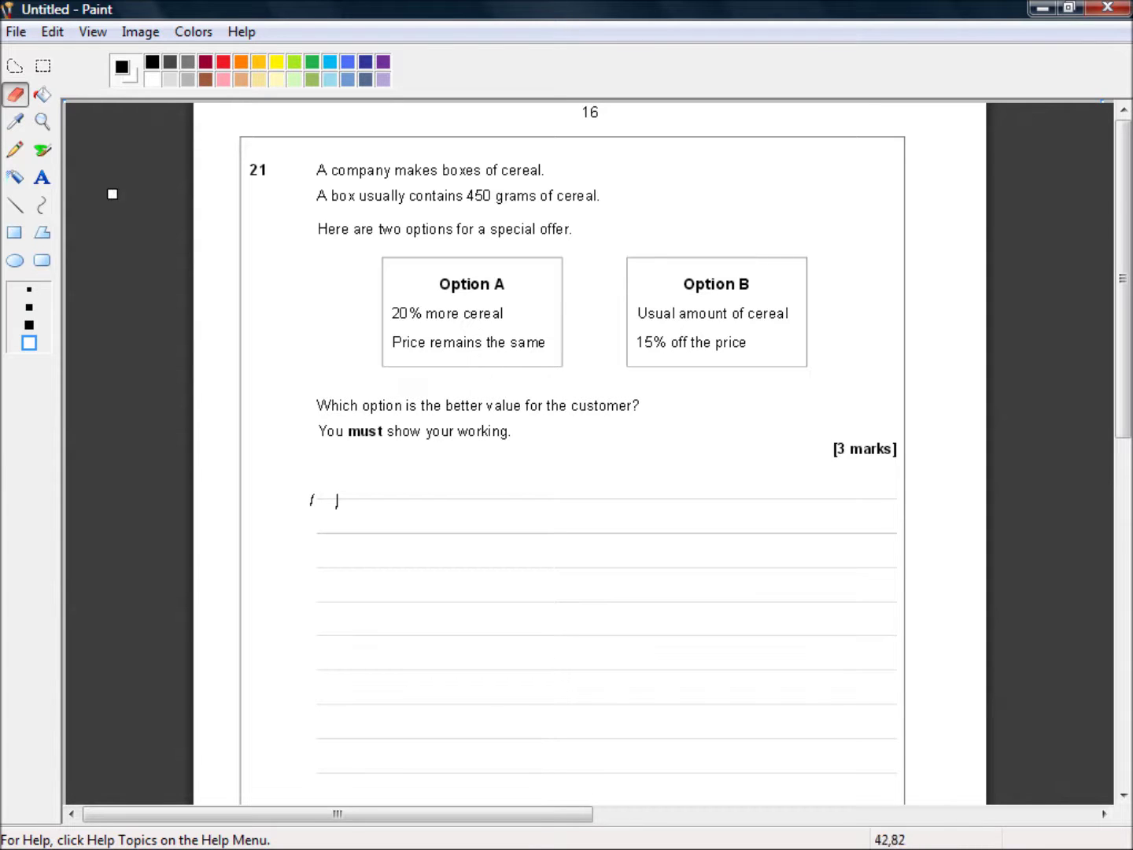
left_click(14, 150)
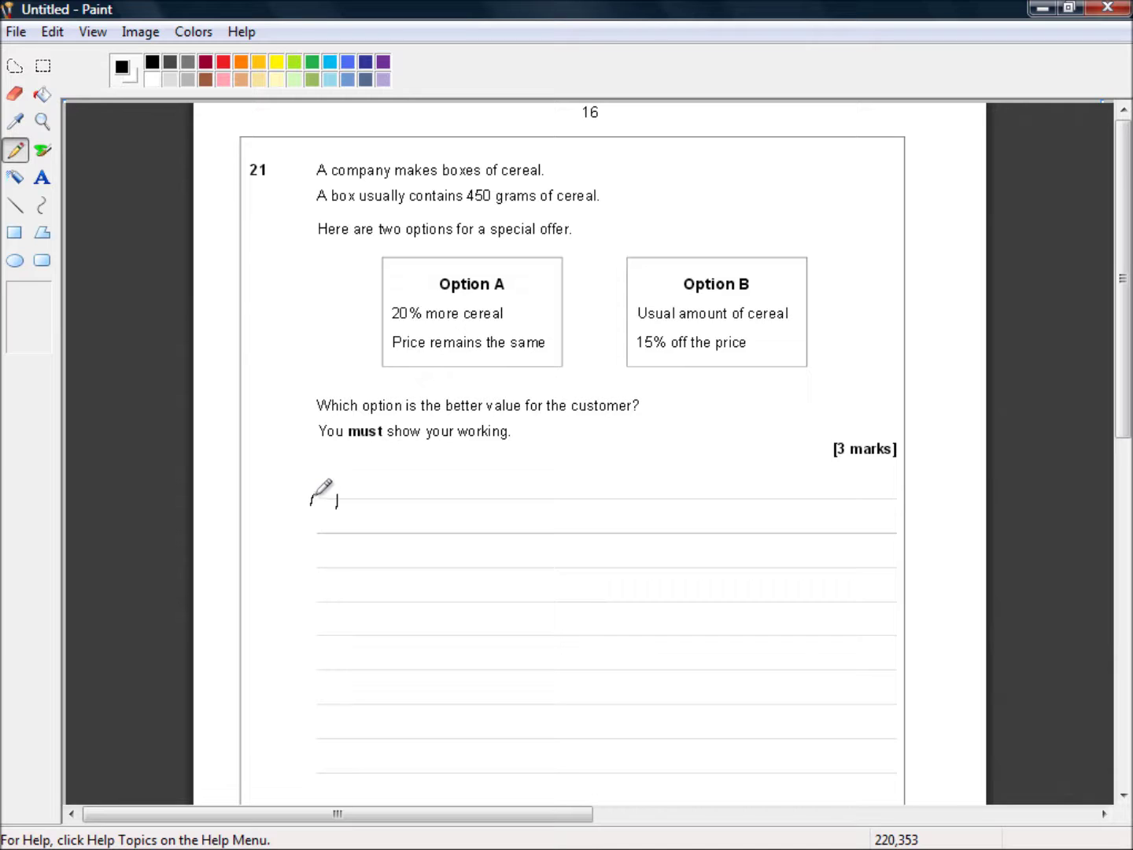
Handwrite the A and B headings and begin x over a fraction line under A
mouse_move(314, 492)
left_mouse_down()
mouse_move(322, 470)
mouse_move(330, 488)
left_mouse_up()
mouse_move(686, 489)
left_mouse_down()
mouse_move(696, 461)
mouse_move(684, 492)
left_mouse_up()
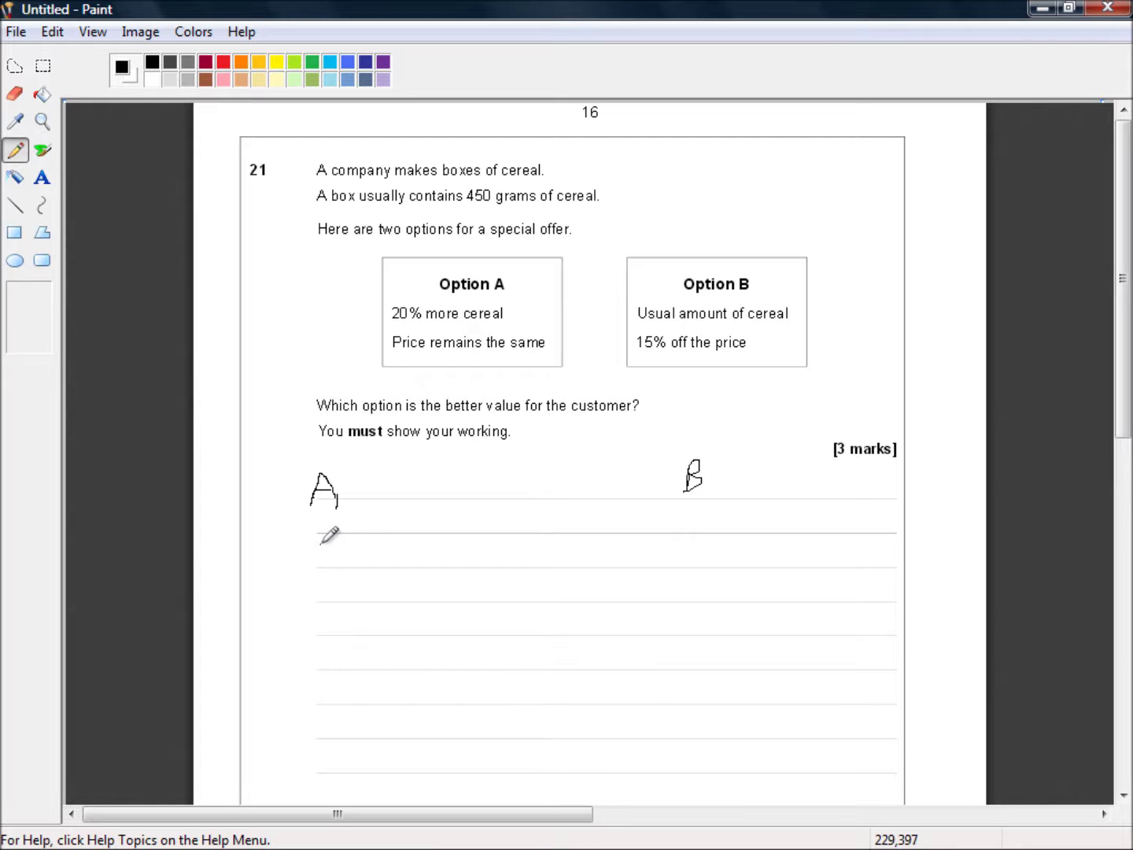
left_click_drag(321, 545, 341, 570)
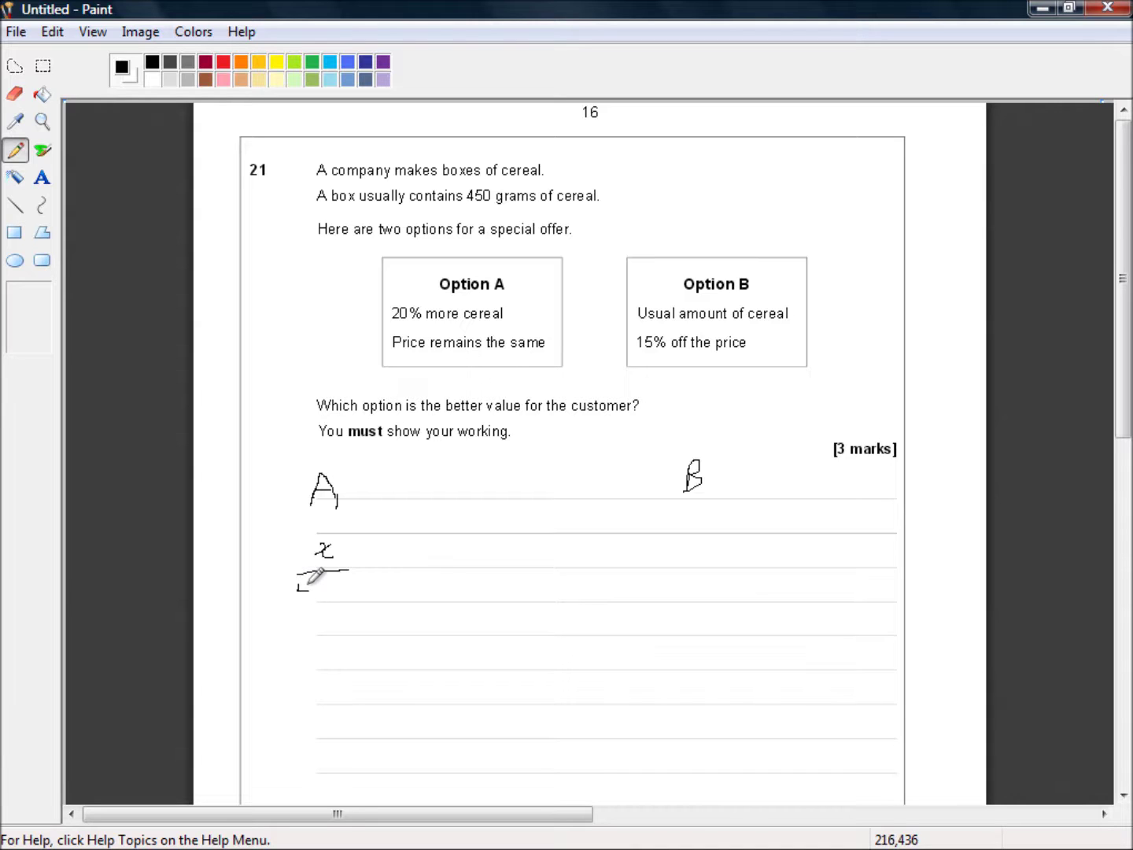
Write 450×1.2 as option A's denominator and the note 'cost per gram' to its right
left_click_drag(301, 583, 309, 593)
mouse_move(304, 585)
left_mouse_down()
mouse_move(303, 600)
mouse_move(312, 588)
mouse_move(325, 599)
mouse_move(323, 588)
left_mouse_up()
left_click_drag(331, 595, 341, 601)
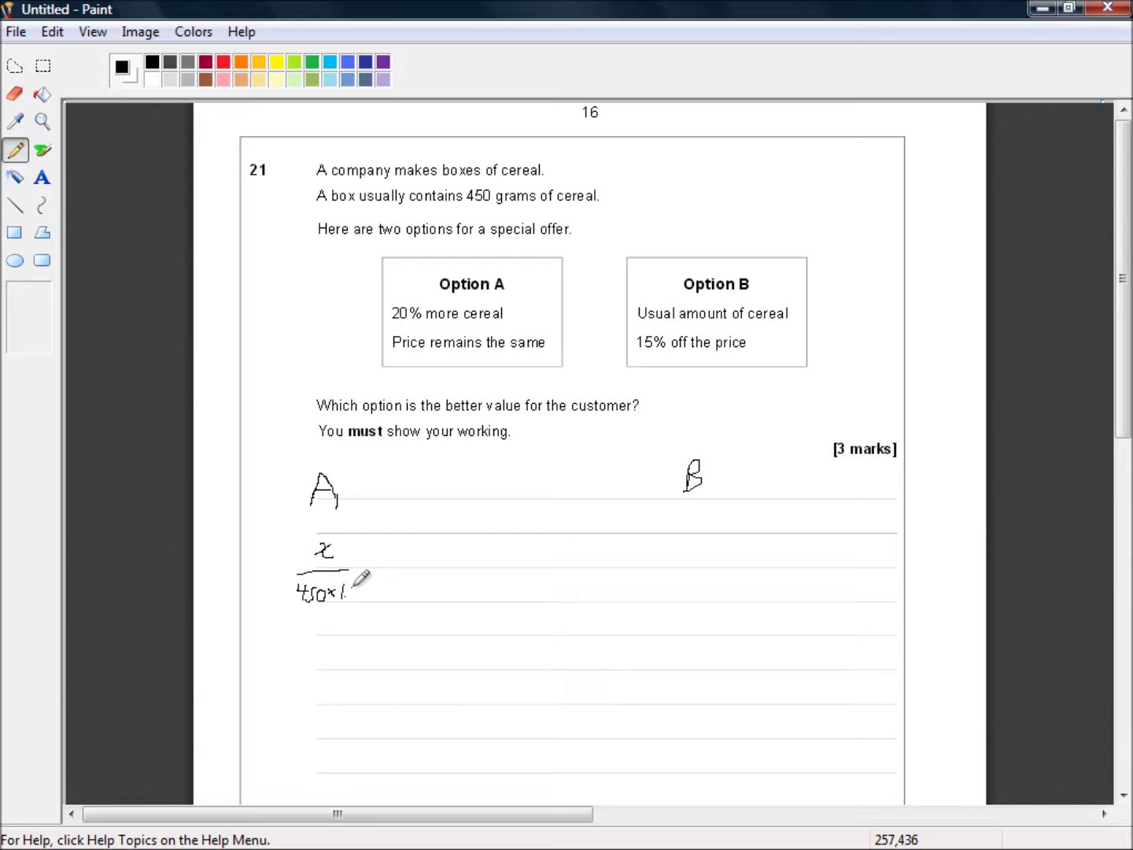
left_click_drag(358, 592, 359, 597)
mouse_move(392, 566)
left_mouse_down()
mouse_move(434, 570)
mouse_move(432, 579)
left_mouse_up()
mouse_move(444, 574)
left_mouse_down()
mouse_move(467, 570)
mouse_move(468, 581)
mouse_move(516, 567)
left_mouse_up()
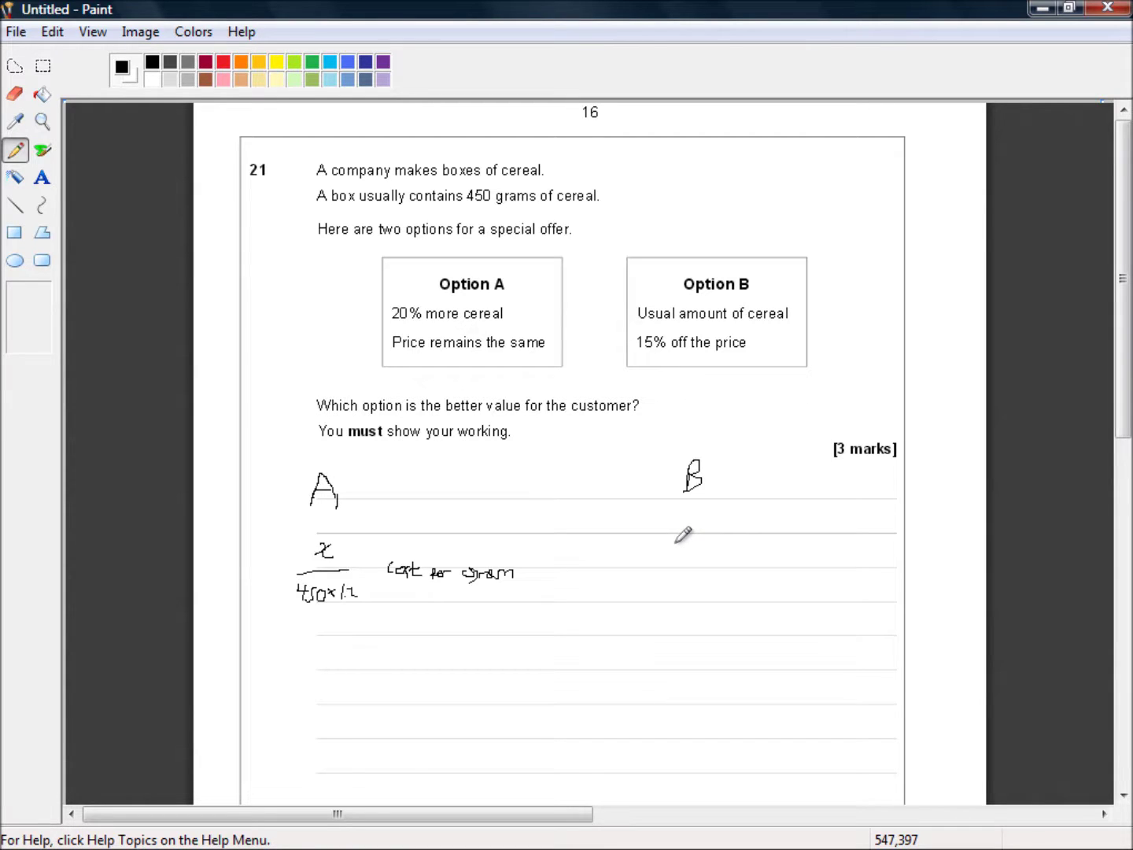
Handwrite 0.85x over a fraction line with 450 beneath it under B
mouse_move(669, 546)
left_mouse_down()
mouse_move(669, 555)
mouse_move(671, 546)
left_mouse_up()
left_click(686, 557)
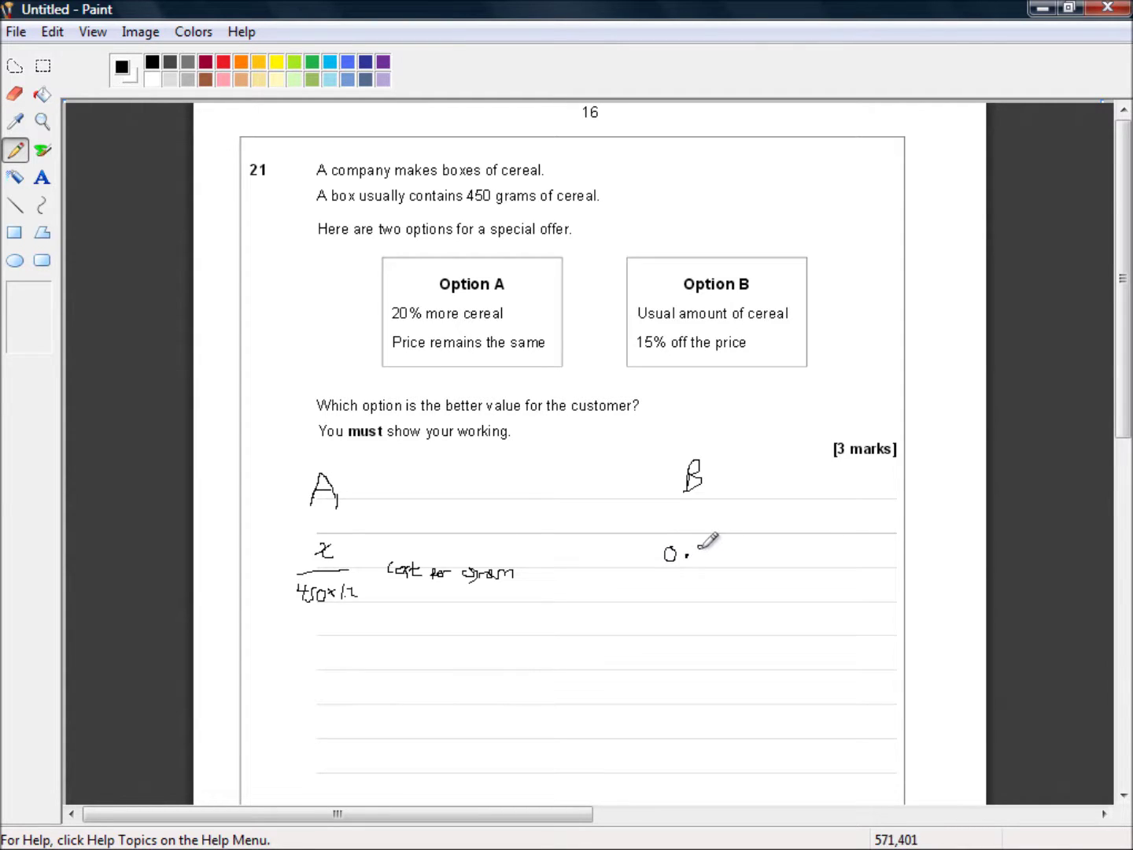
left_click_drag(697, 548, 732, 555)
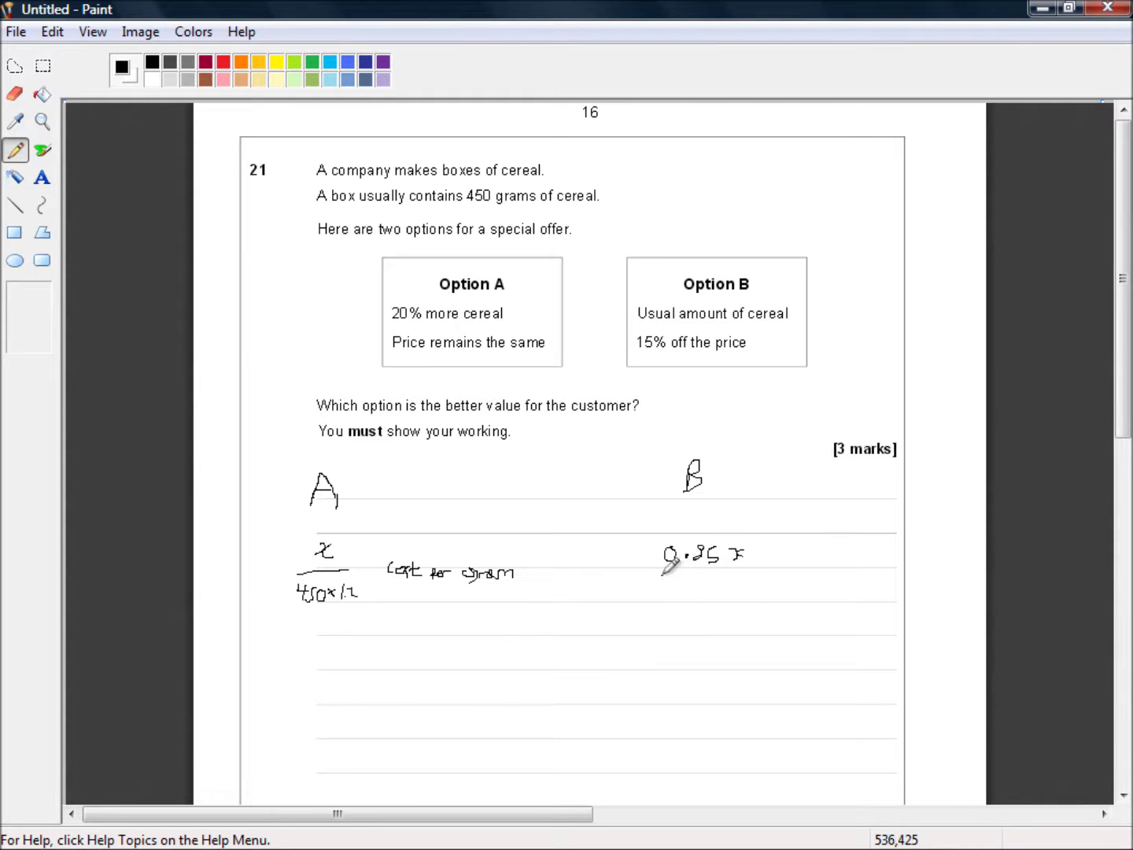
mouse_move(746, 567)
left_mouse_down()
mouse_move(662, 576)
mouse_move(691, 596)
left_mouse_up()
mouse_move(684, 589)
left_mouse_down()
mouse_move(681, 604)
mouse_move(714, 584)
left_mouse_up()
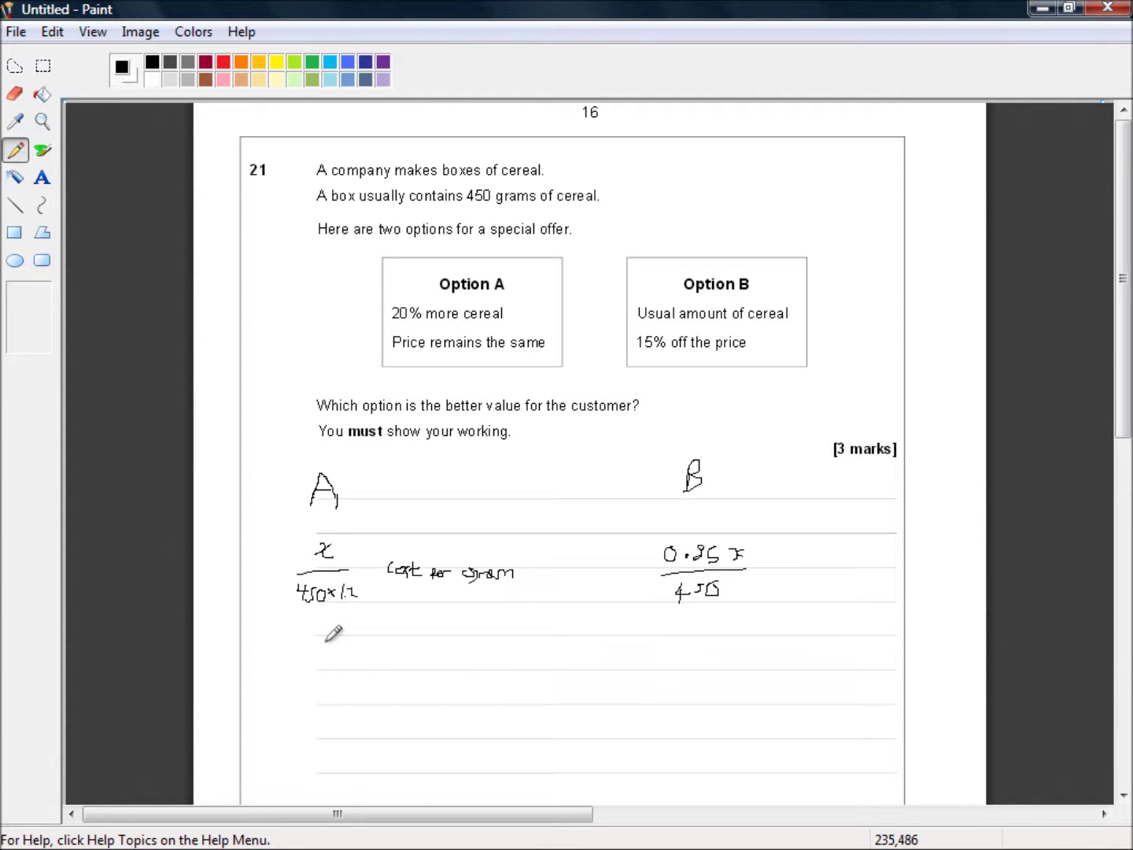
Calculate 450 × 1.2 = 540 in Calculator, then minimise it back to Paint
mouse_move(755, 844)
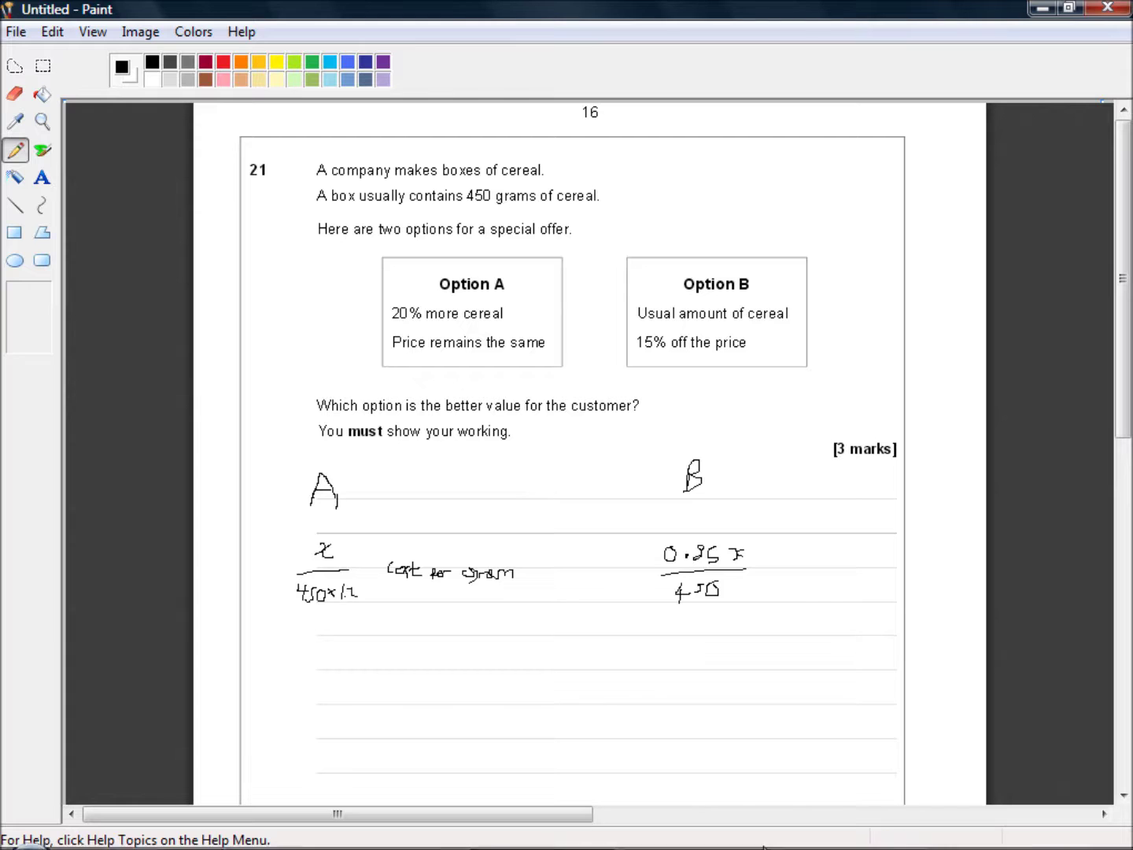
left_click(796, 834)
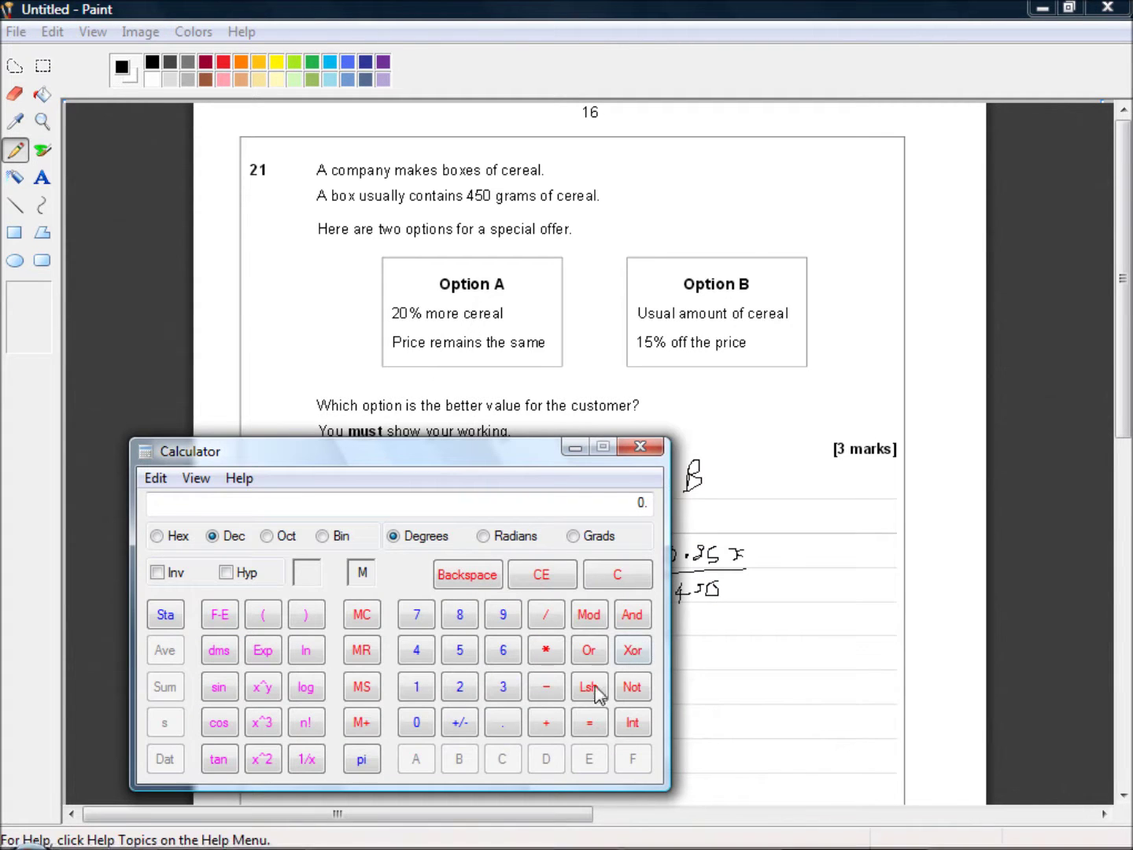
left_click(419, 652)
left_click(458, 651)
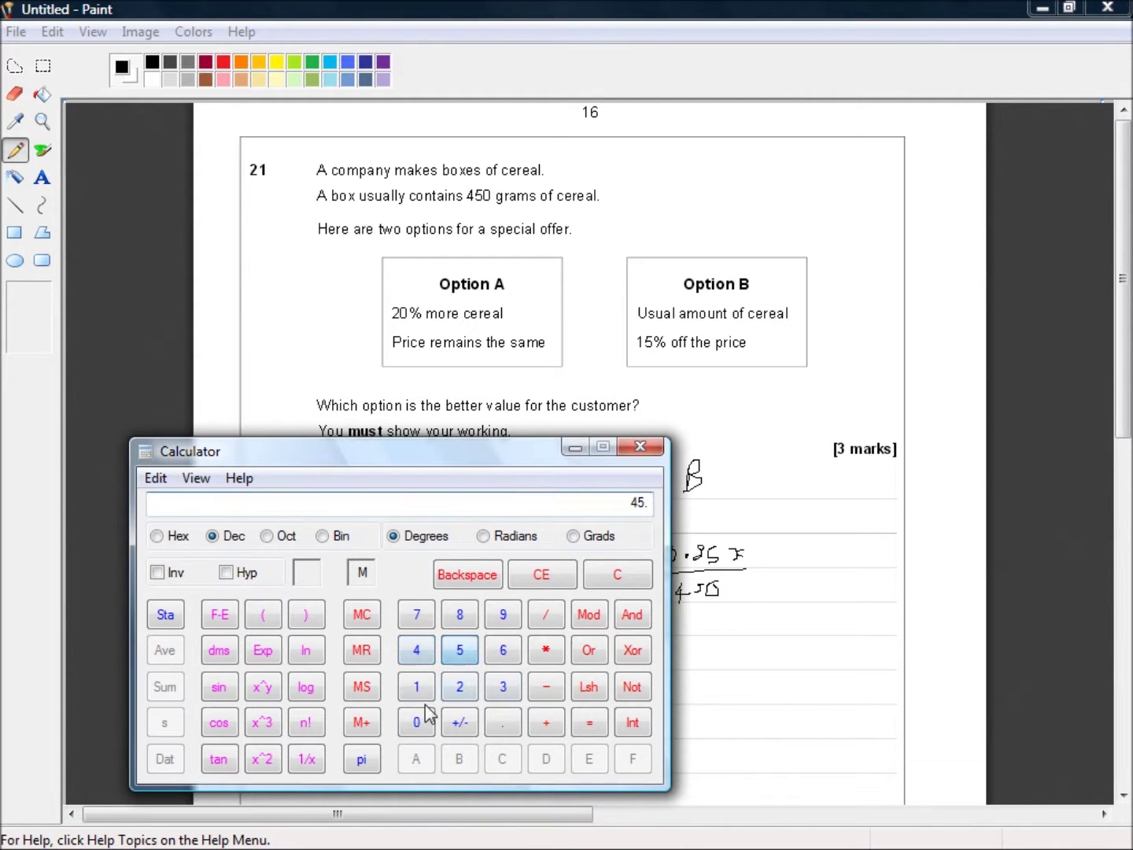
left_click(419, 719)
left_click(546, 650)
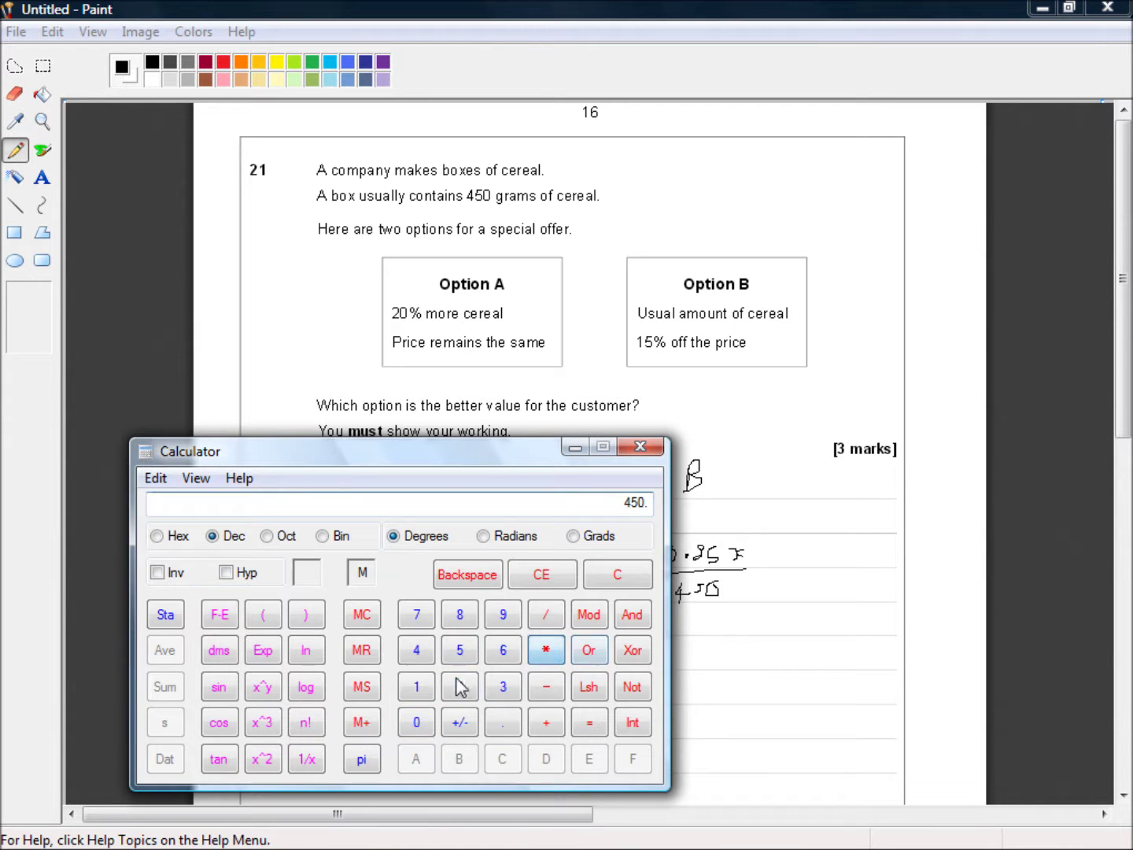
left_click(503, 723)
left_click(459, 686)
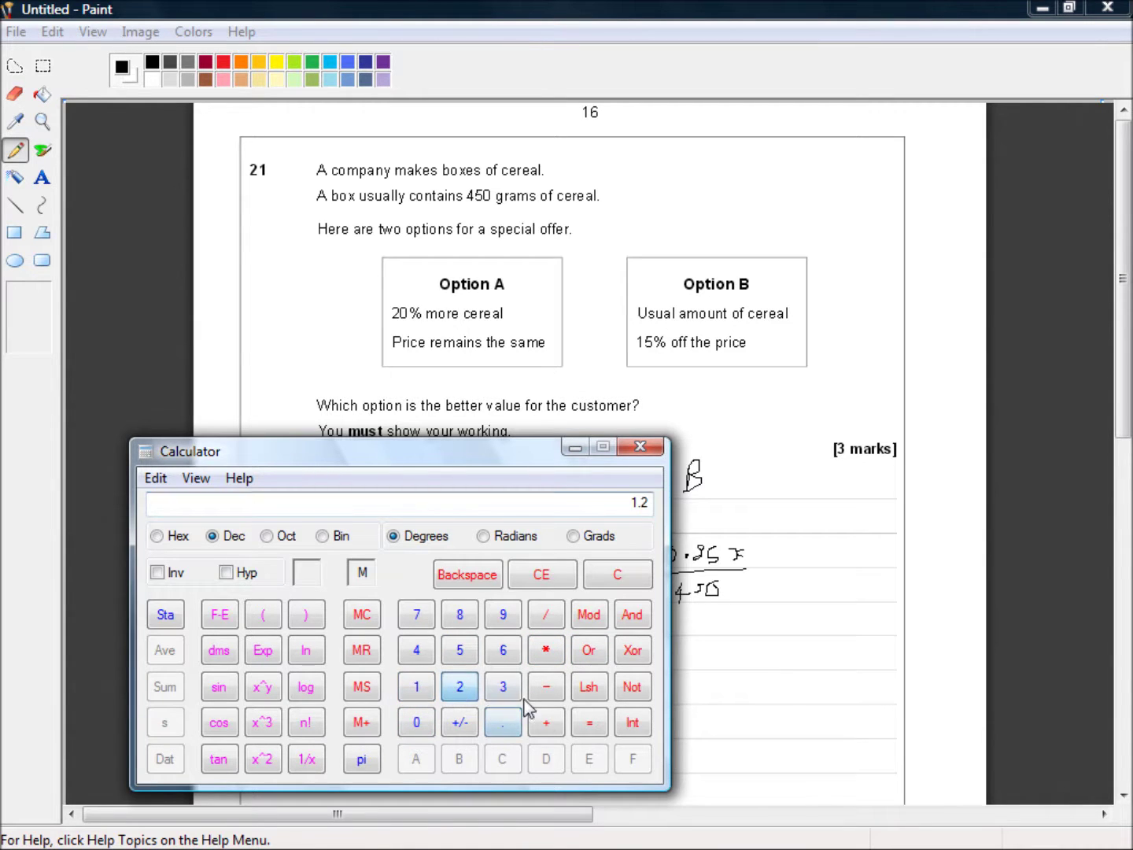
left_click(589, 724)
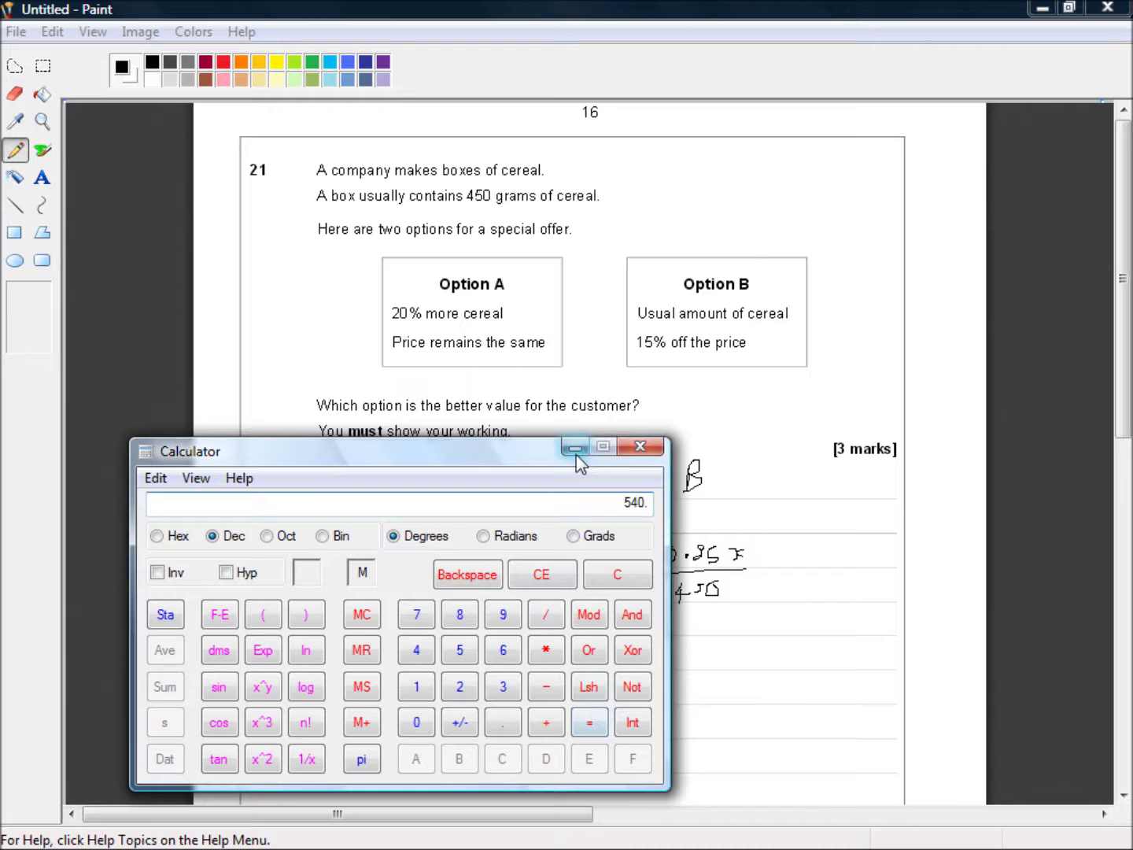
left_click(576, 447)
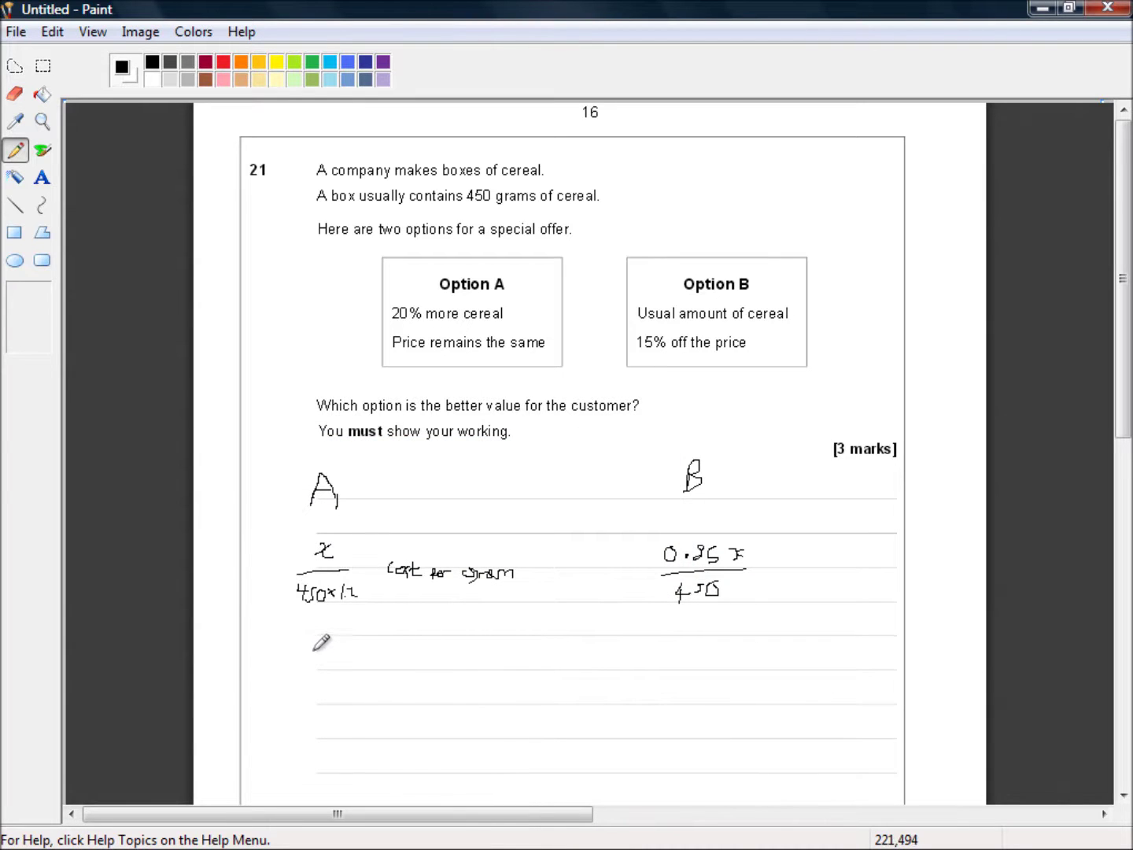
Write x over 540 beneath option A's working and add the decimal point to 0.85
mouse_move(322, 655)
left_mouse_down()
mouse_move(336, 670)
mouse_move(318, 671)
left_mouse_up()
left_click_drag(330, 681, 354, 690)
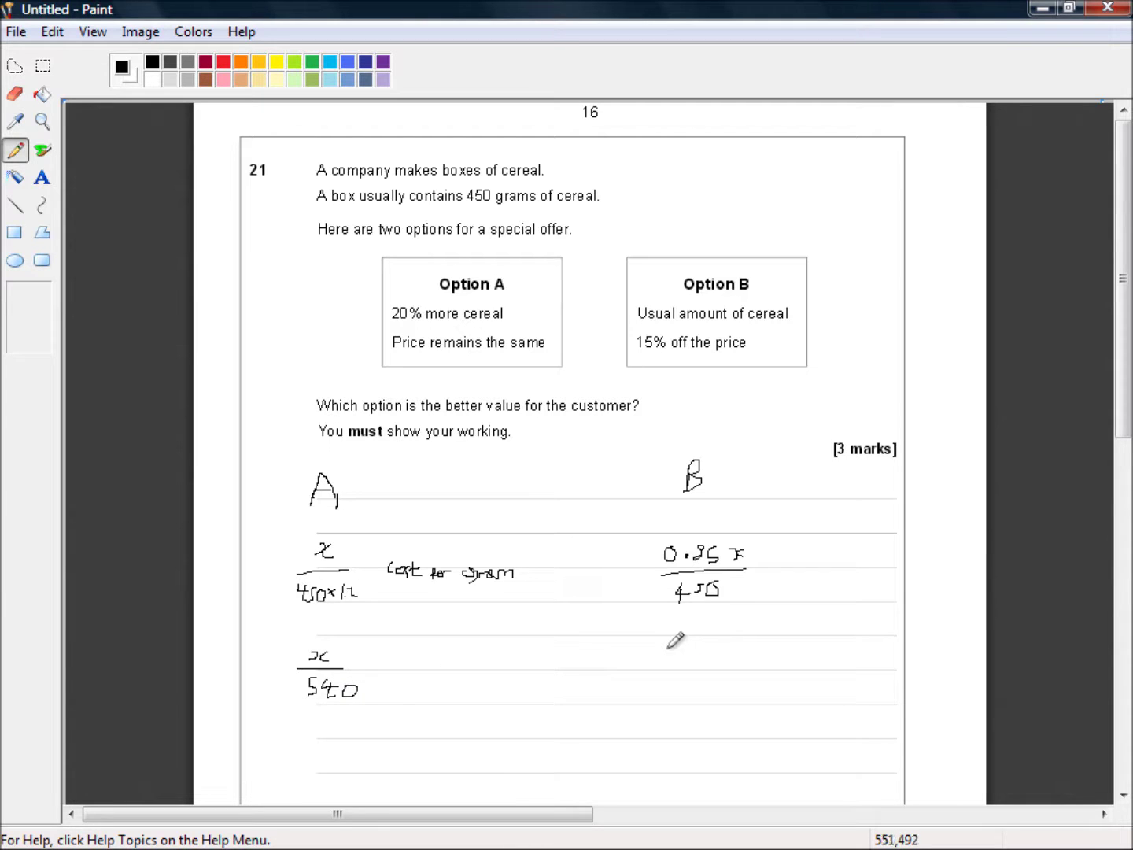
left_click(686, 556)
Calculate 450 ÷ .85 ≈ 529.41 in Calculator, then minimise it back to Paint
mouse_move(599, 846)
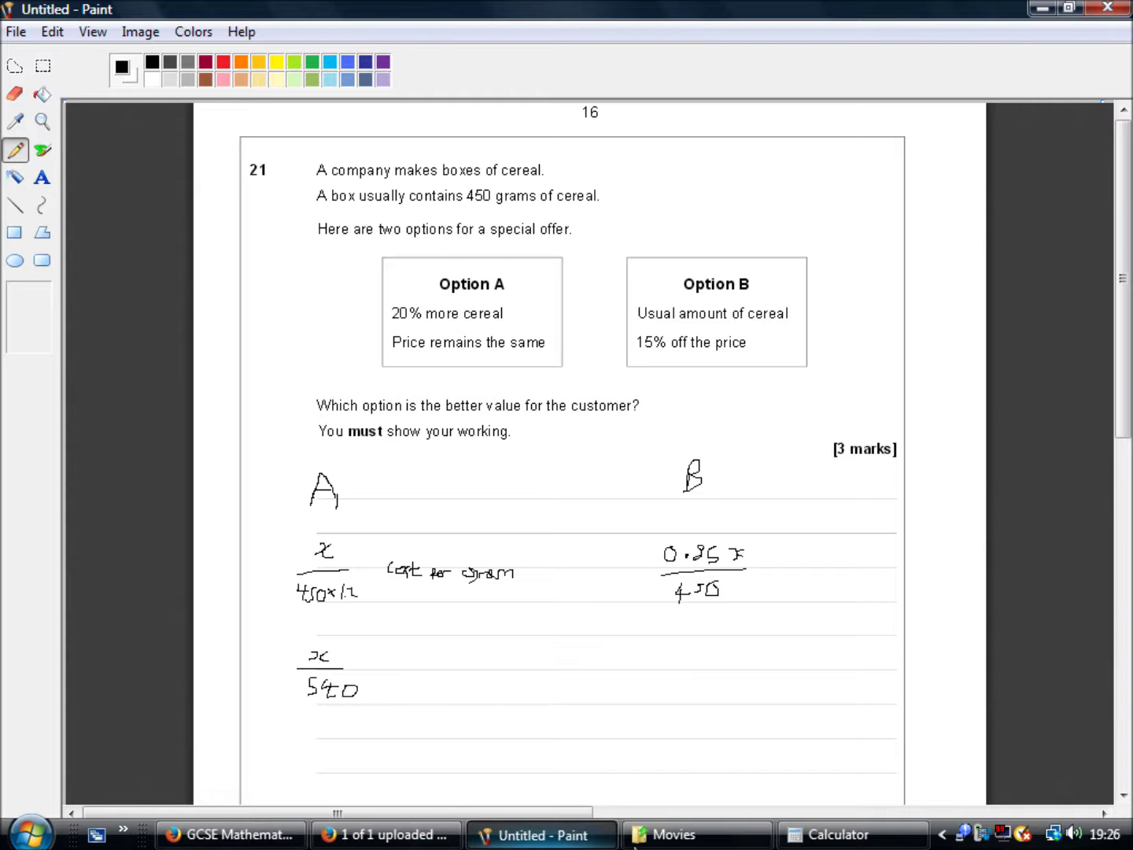
left_click(842, 834)
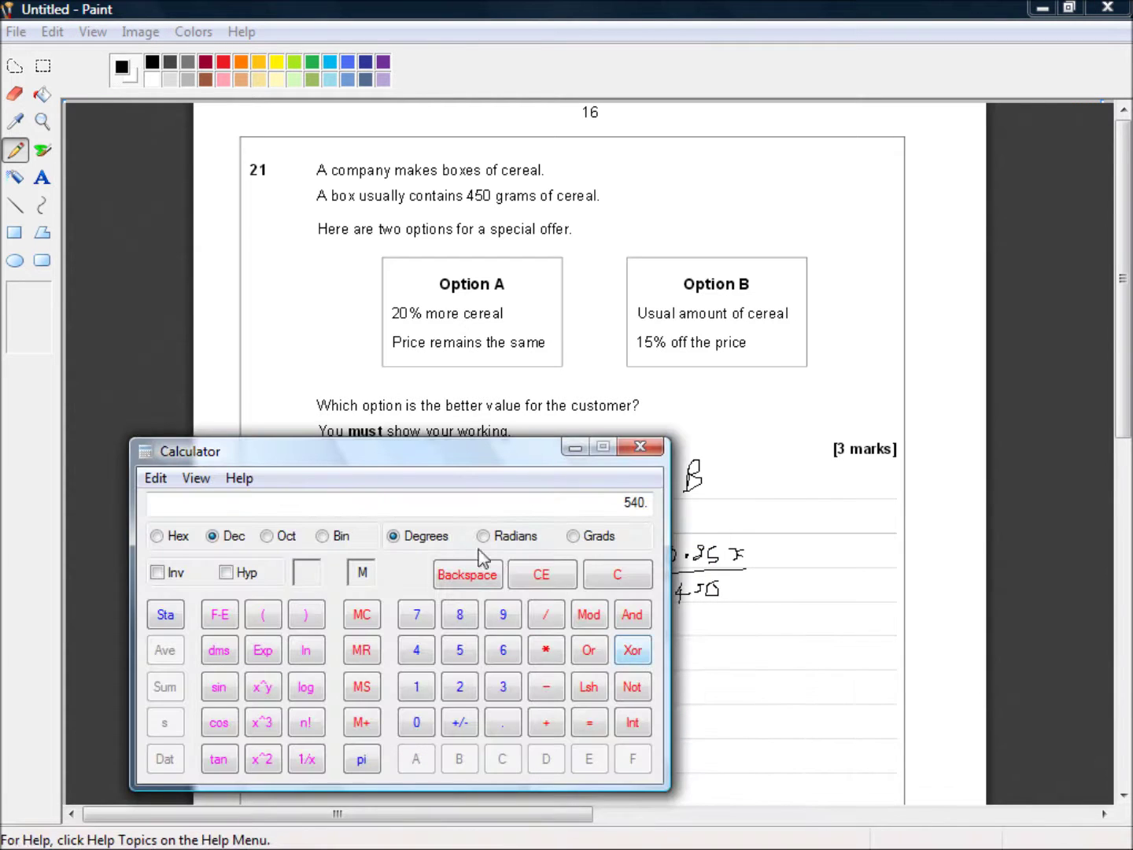
left_click(414, 652)
left_click(457, 651)
left_click(417, 719)
left_click(543, 614)
left_click(501, 722)
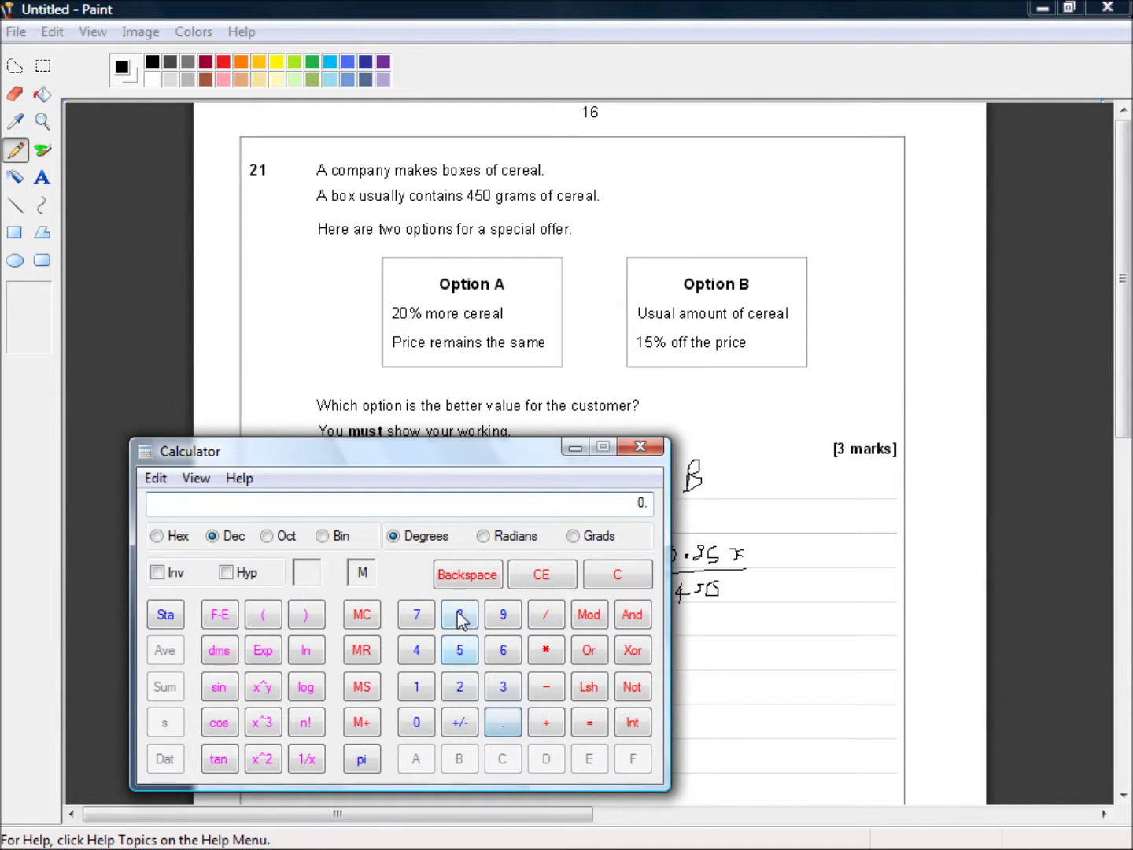
left_click(460, 614)
left_click(459, 650)
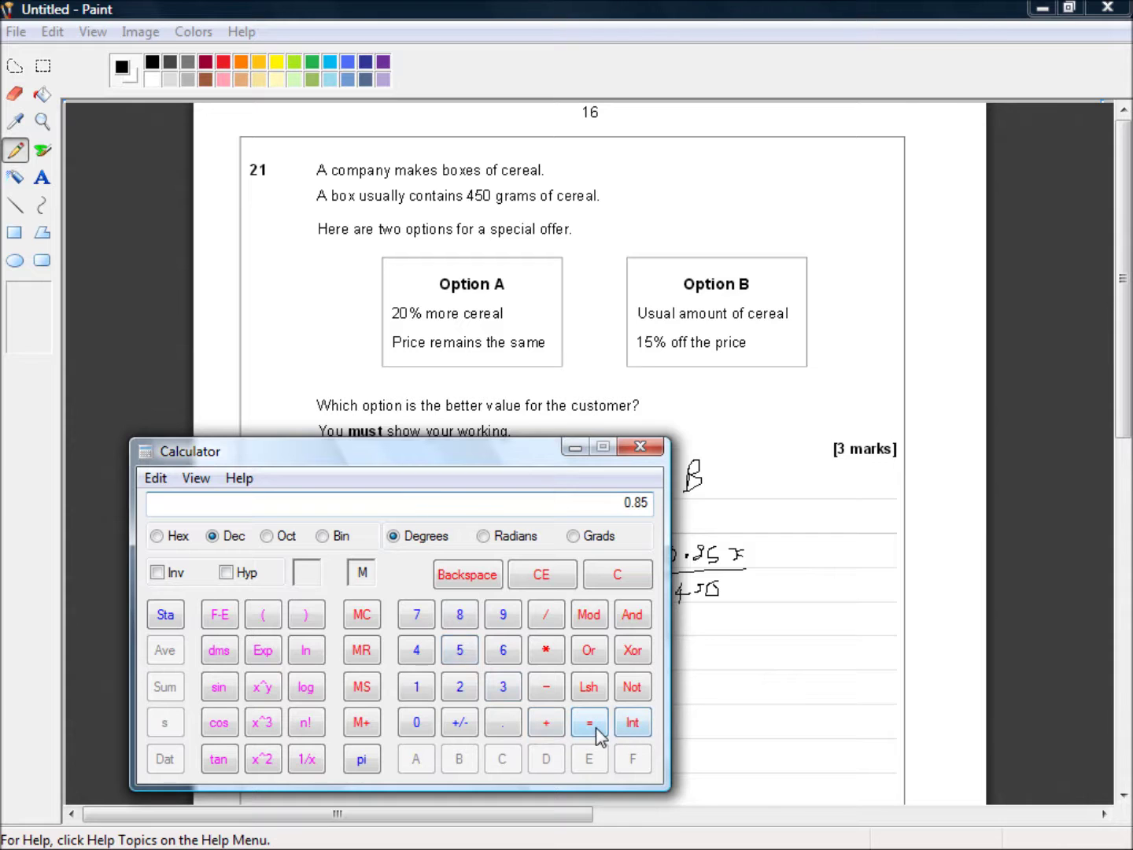
left_click(598, 734)
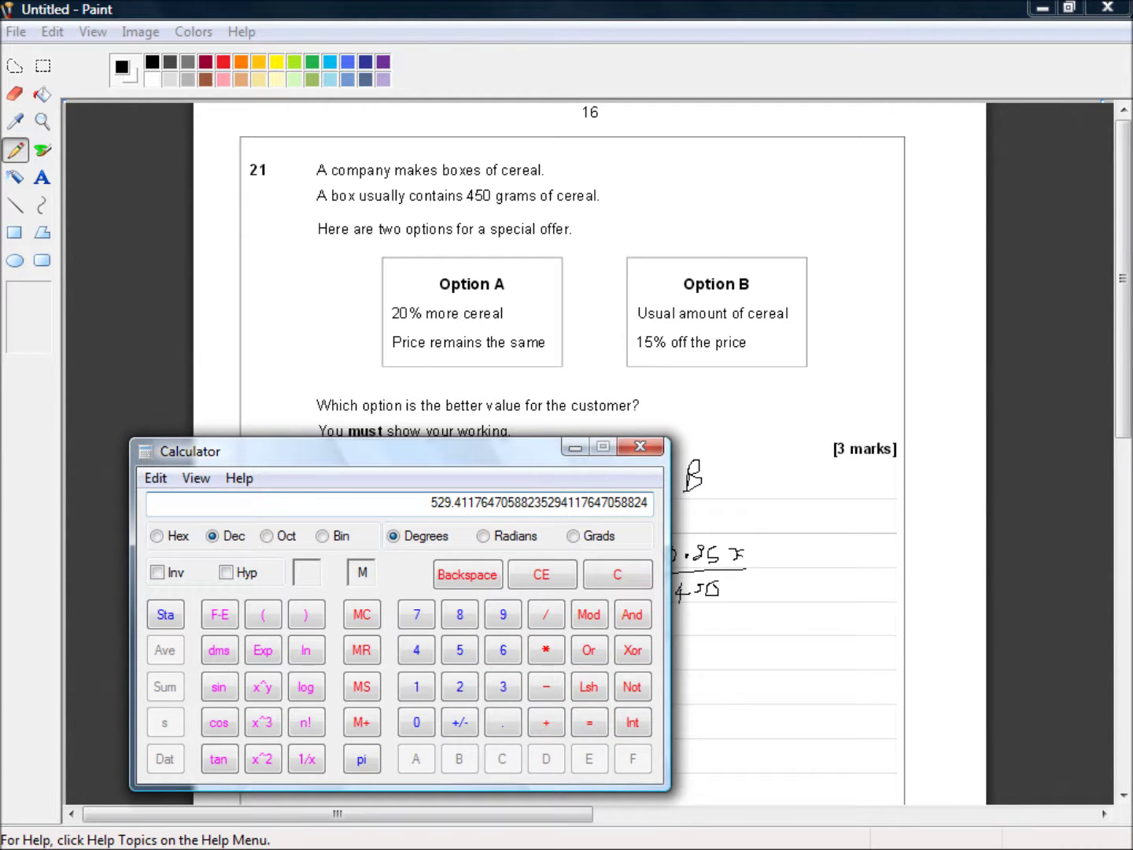
left_click(576, 448)
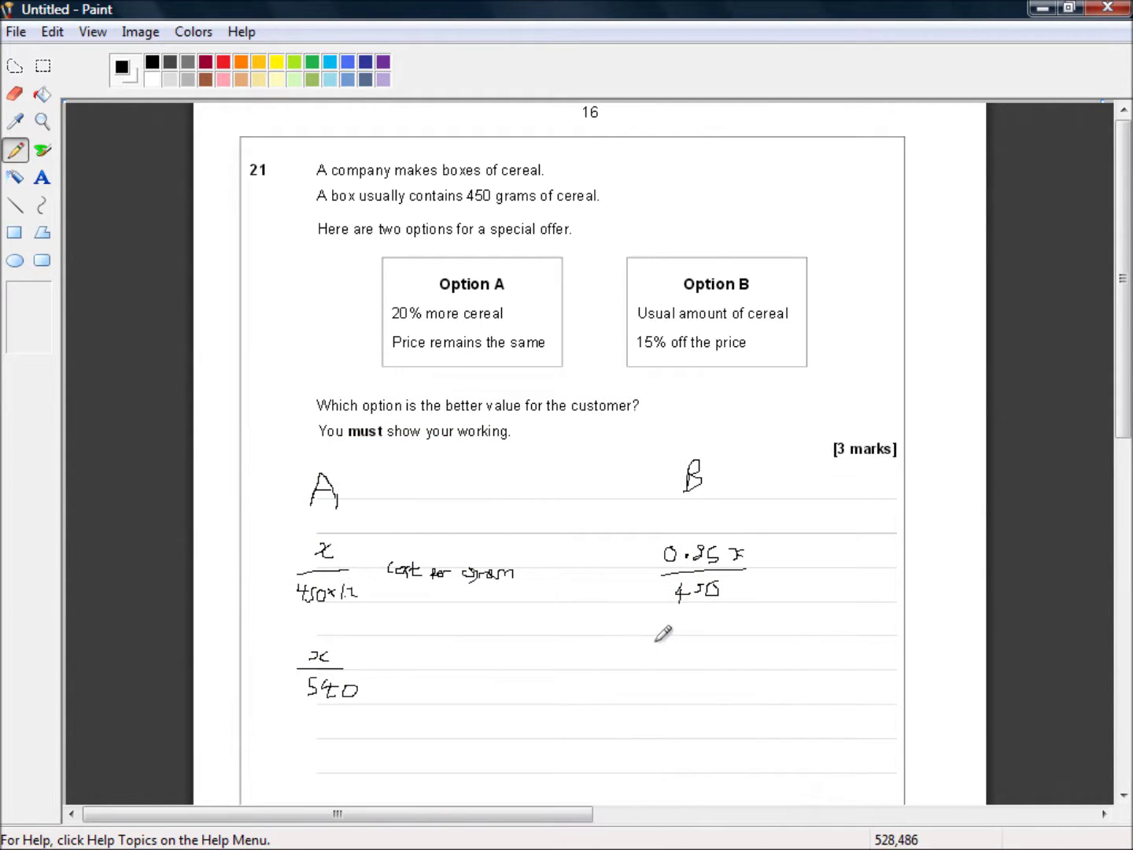
Write x over 529 under option B and handwrite A on the Answer line
mouse_move(668, 637)
left_mouse_down()
mouse_move(676, 643)
mouse_move(661, 675)
mouse_move(646, 673)
mouse_move(642, 703)
left_mouse_up()
left_click_drag(675, 686, 676, 700)
scroll(409, 606, "down", 3)
mouse_move(358, 572)
left_mouse_down()
mouse_move(334, 581)
mouse_move(357, 573)
left_mouse_up()
left_click_drag(645, 634, 648, 635)
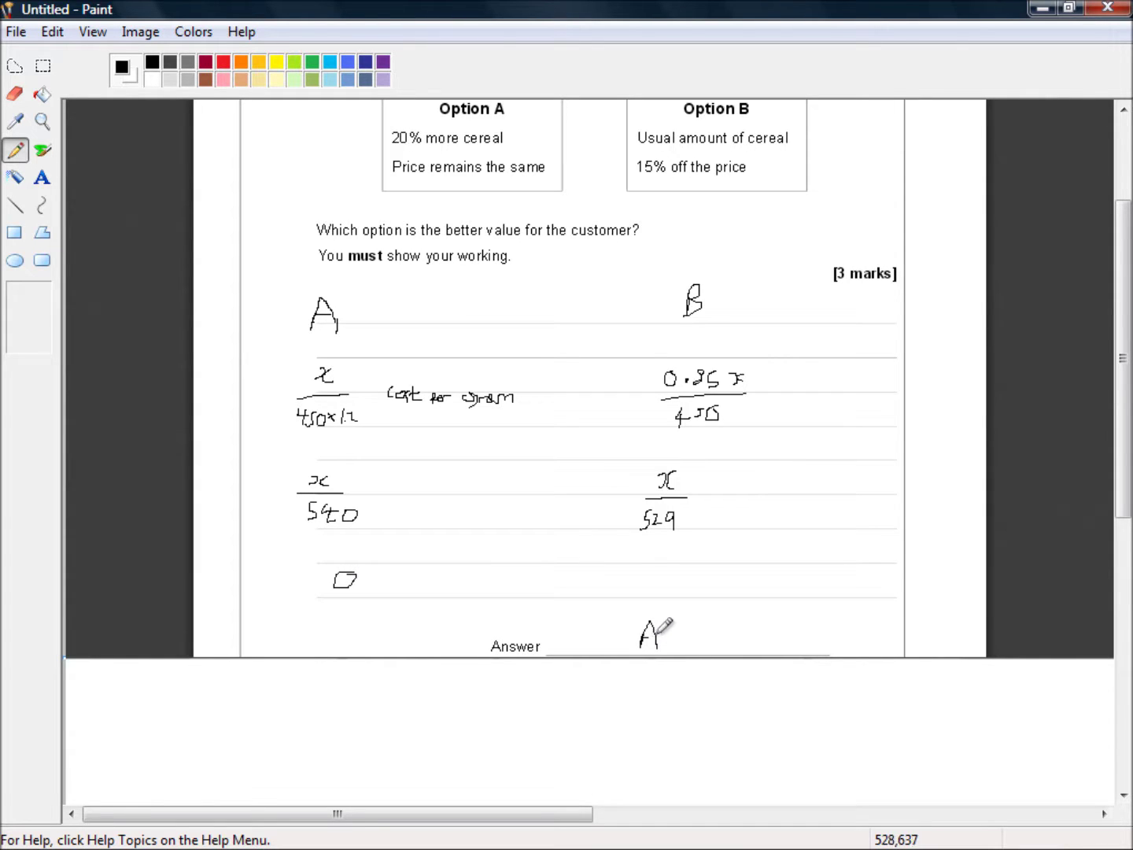